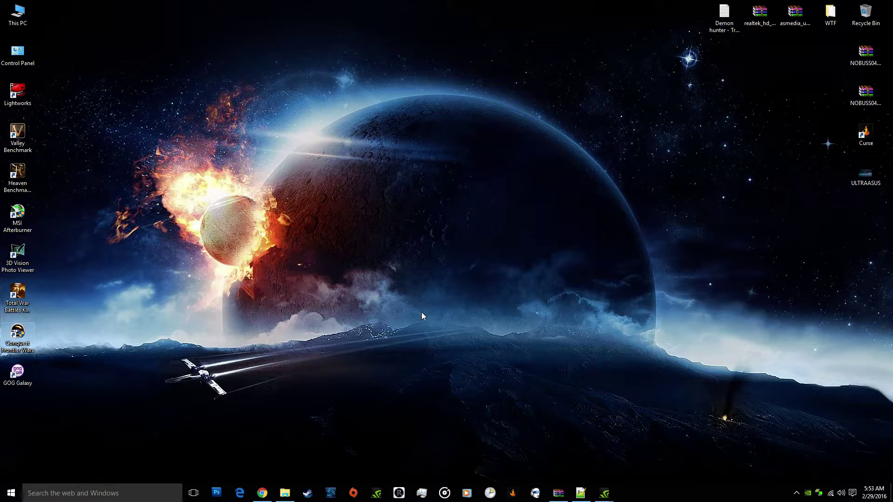
- Navigate from C: into GOG Games > Conquest Frontier Wars and select the conquest config file
{"action": "left_click", "coordinate": [285, 494]}
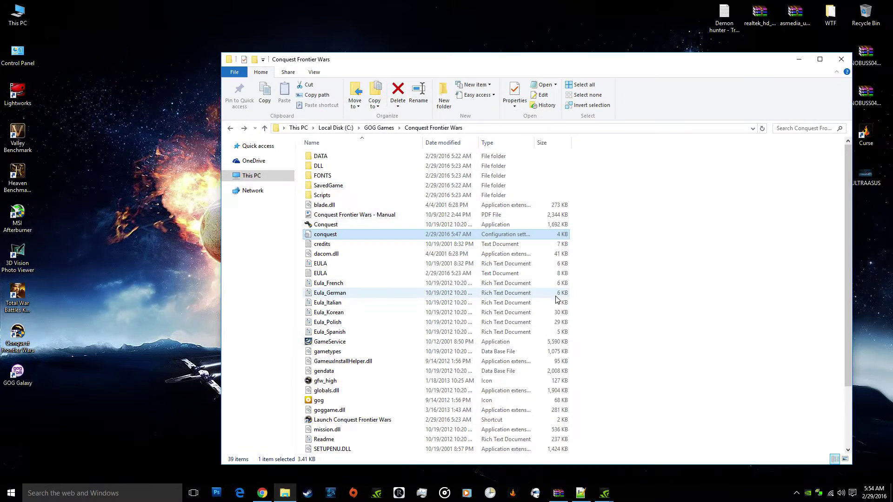
{"action": "key", "text": "alt+Up"}
{"action": "key", "text": "alt+Up"}
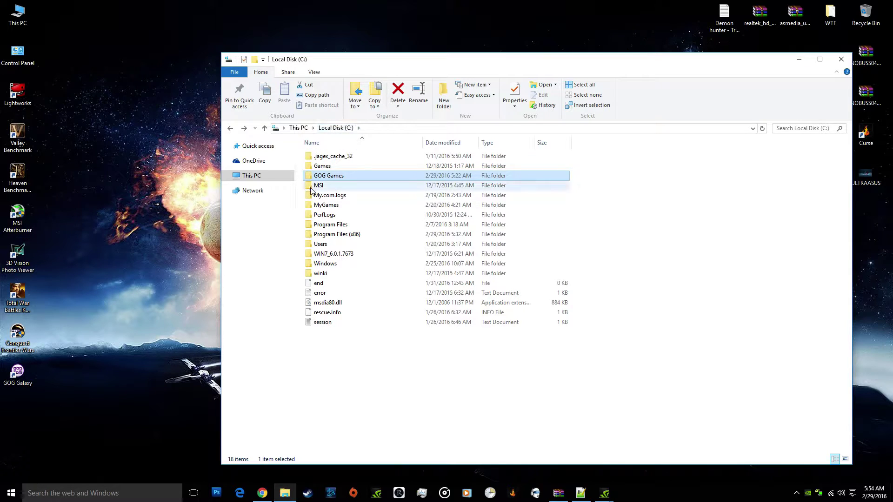
{"action": "mouse_move", "coordinate": [329, 176]}
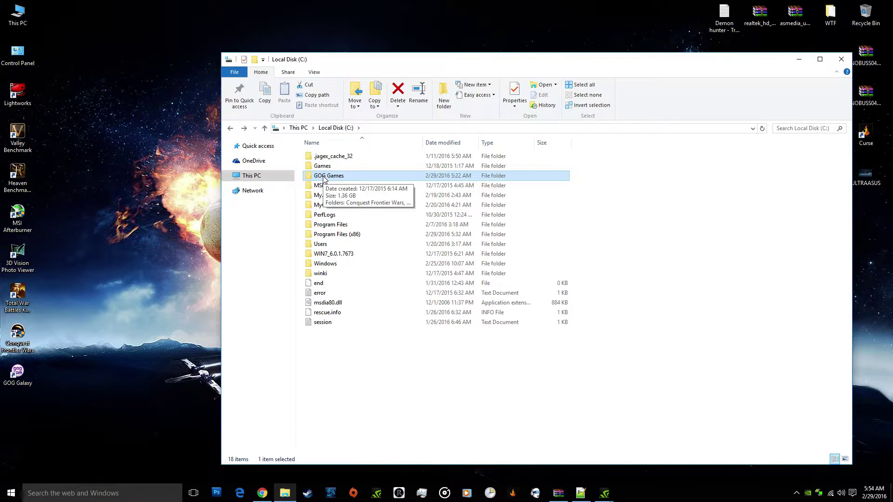
{"action": "double_click", "coordinate": [323, 179]}
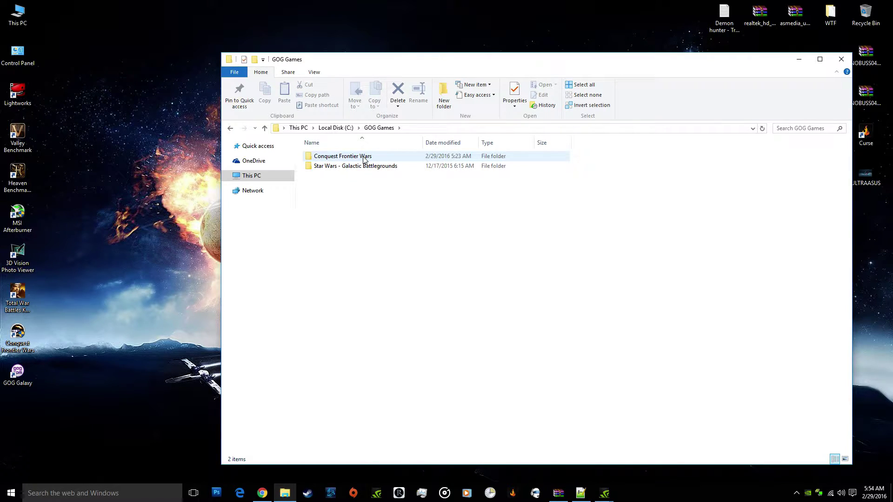
{"action": "double_click", "coordinate": [363, 159]}
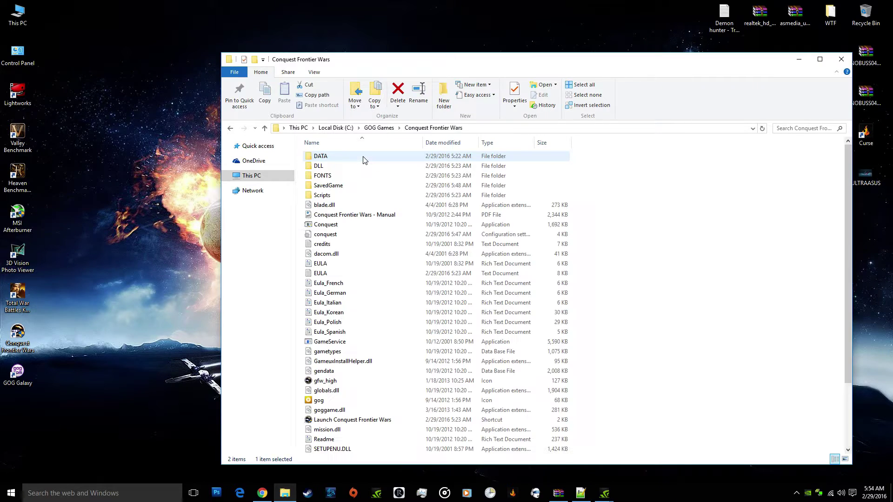
{"action": "left_click", "coordinate": [331, 239]}
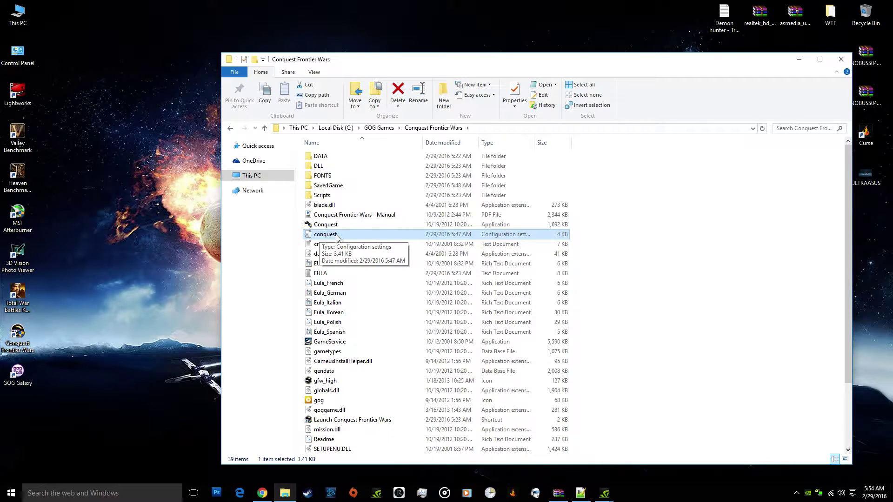
{"action": "right_click", "coordinate": [336, 238]}
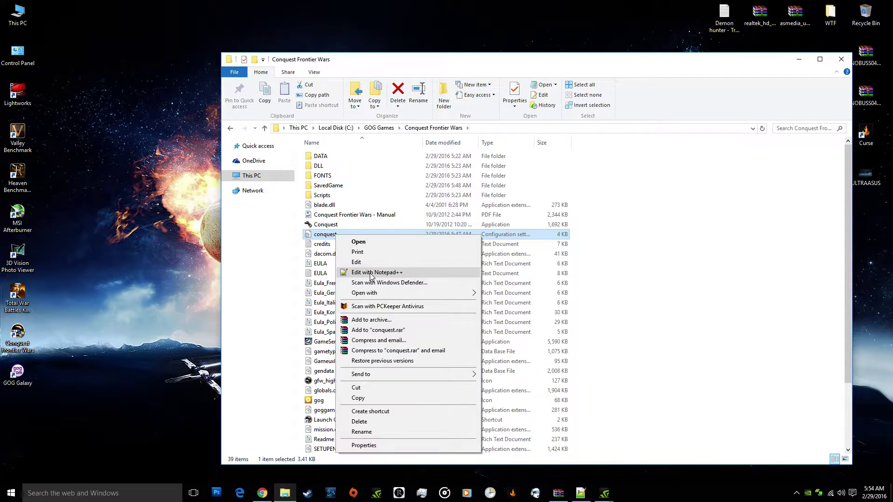
- Open the conquest config file with Edit with Notepad++
{"action": "left_click", "coordinate": [370, 274]}
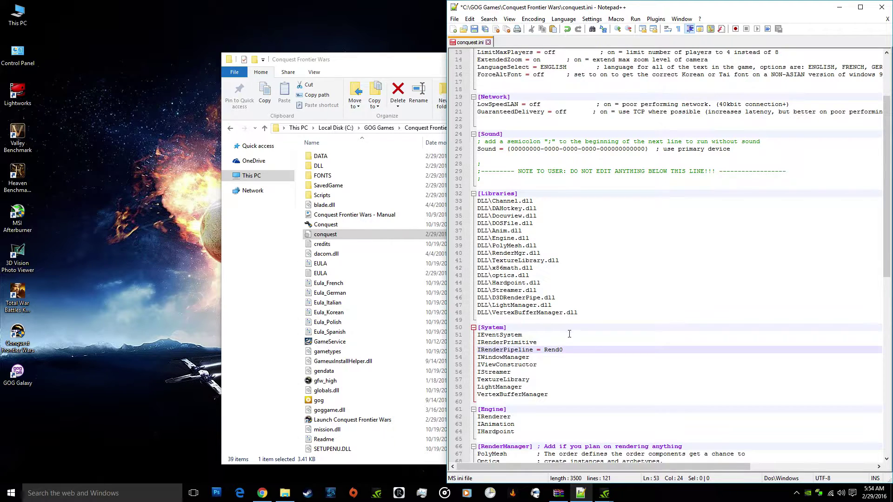
- Save conquest.ini with IRenderPipeline set to Rend0 and close Notepad++
{"action": "left_click", "coordinate": [474, 29]}
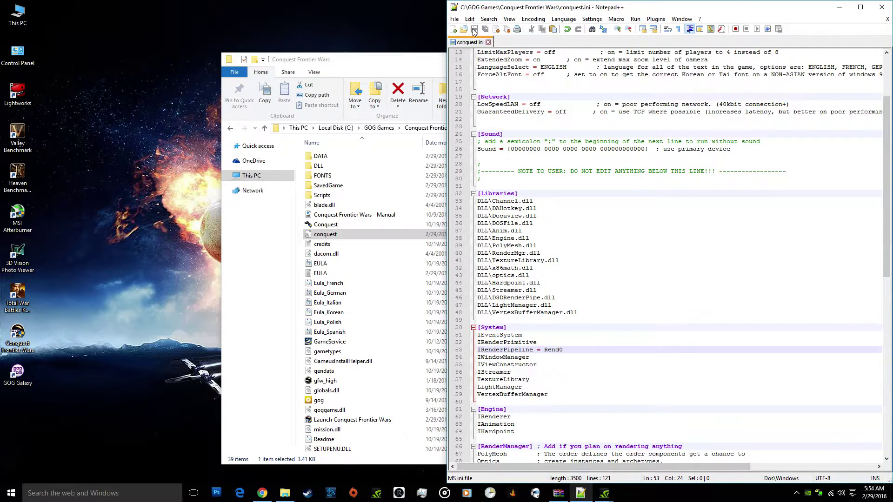
{"action": "left_click_drag", "start_coordinate": [775, 11], "coordinate": [642, 12]}
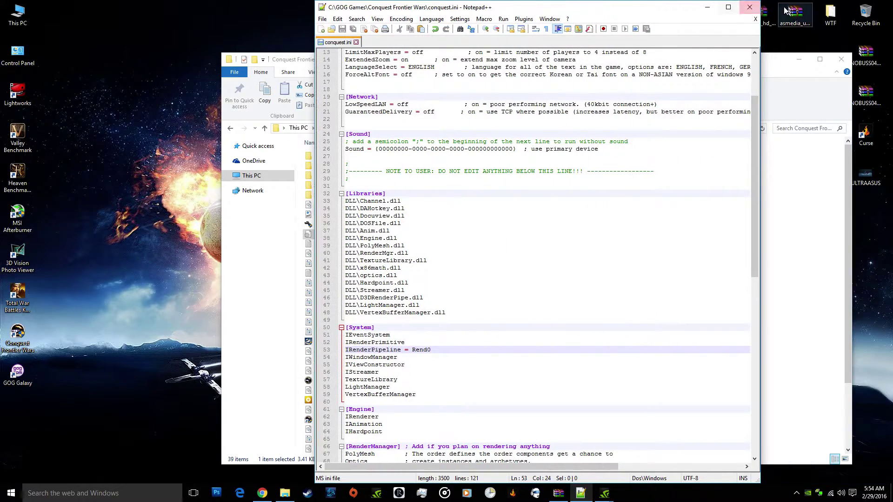
{"action": "left_click", "coordinate": [749, 8]}
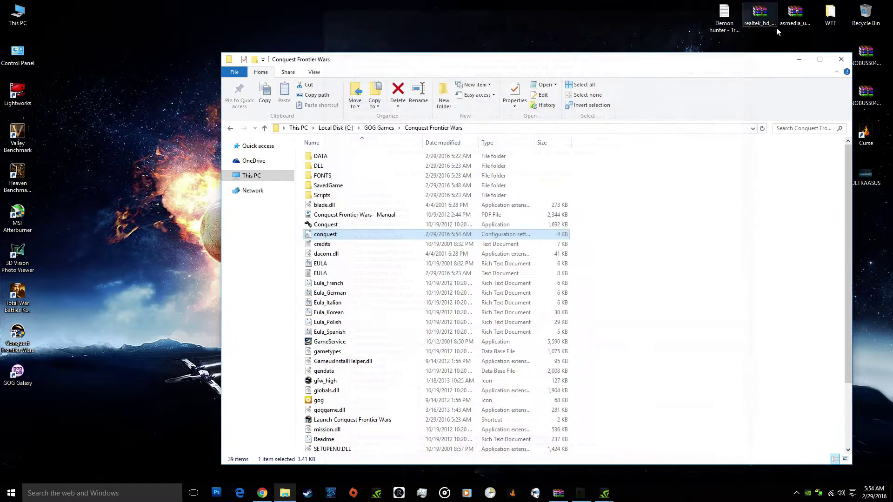
- Launch Conquest Frontier Wars as administrator and raise cursor sensitivity to maximum in Options
{"action": "left_click", "coordinate": [799, 59]}
{"action": "double_click", "coordinate": [14, 342]}
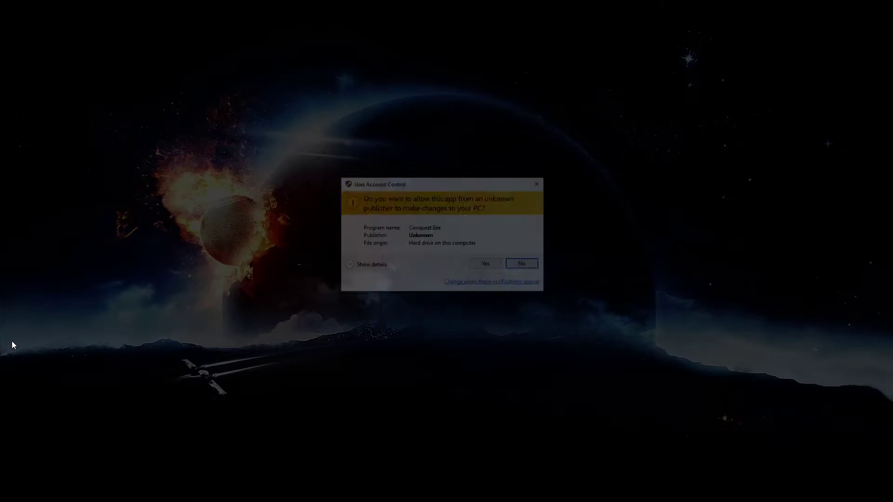
{"action": "left_click", "coordinate": [487, 264]}
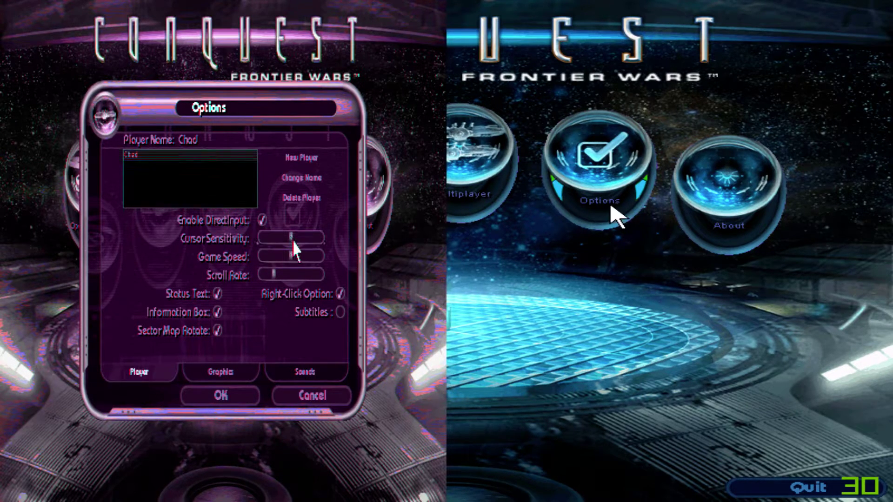
{"action": "left_click_drag", "start_coordinate": [292, 239], "coordinate": [327, 251]}
- Choose 1920x1080 in Graphics resolution, apply the options with OK, and quit the game
{"action": "left_click", "coordinate": [222, 373]}
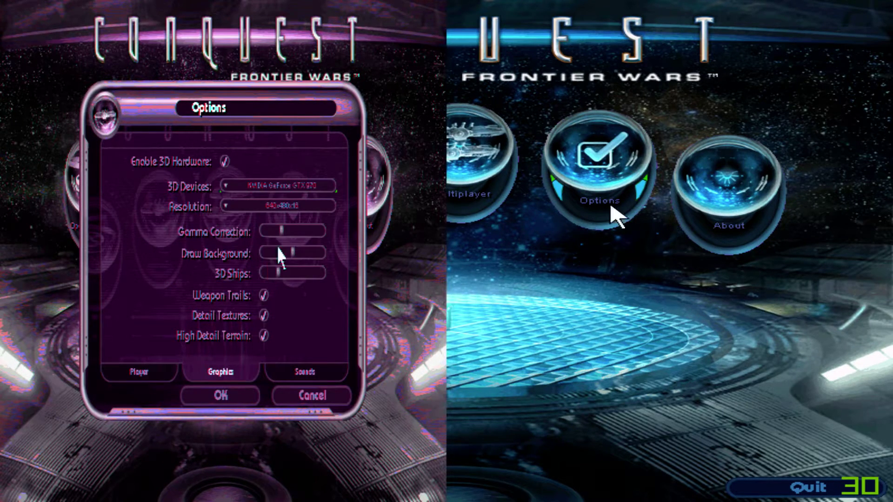
{"action": "left_click", "coordinate": [295, 205]}
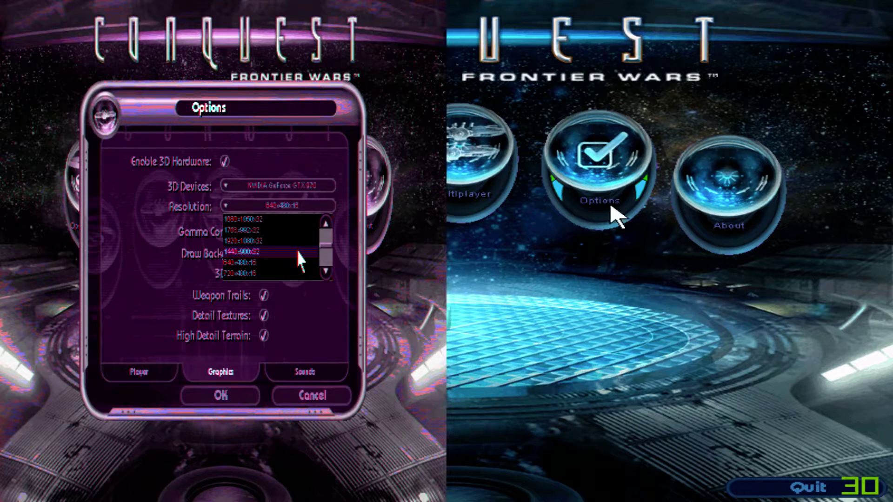
{"action": "scroll", "coordinate": [299, 260], "scroll_direction": "up", "scroll_amount": 2}
{"action": "scroll", "coordinate": [299, 260], "scroll_direction": "up", "scroll_amount": 1}
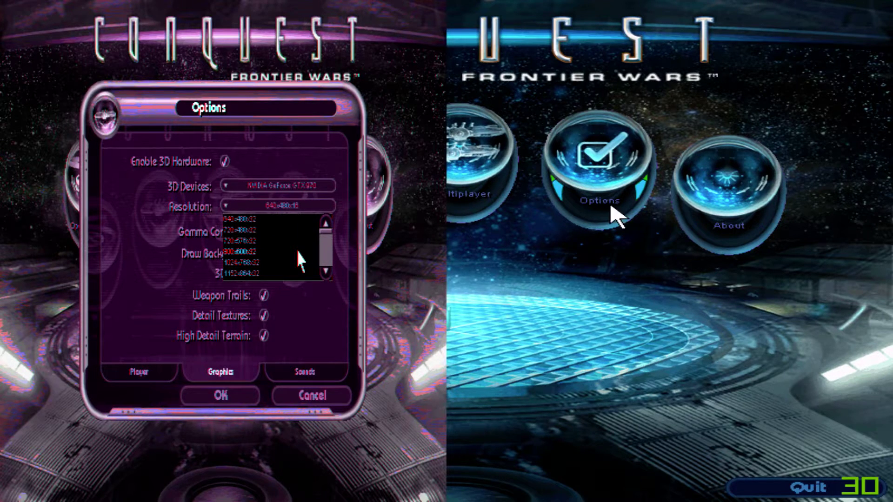
{"action": "scroll", "coordinate": [299, 260], "scroll_direction": "up", "scroll_amount": 1}
{"action": "scroll", "coordinate": [299, 260], "scroll_direction": "up", "scroll_amount": 2}
{"action": "scroll", "coordinate": [299, 259], "scroll_direction": "up", "scroll_amount": 2}
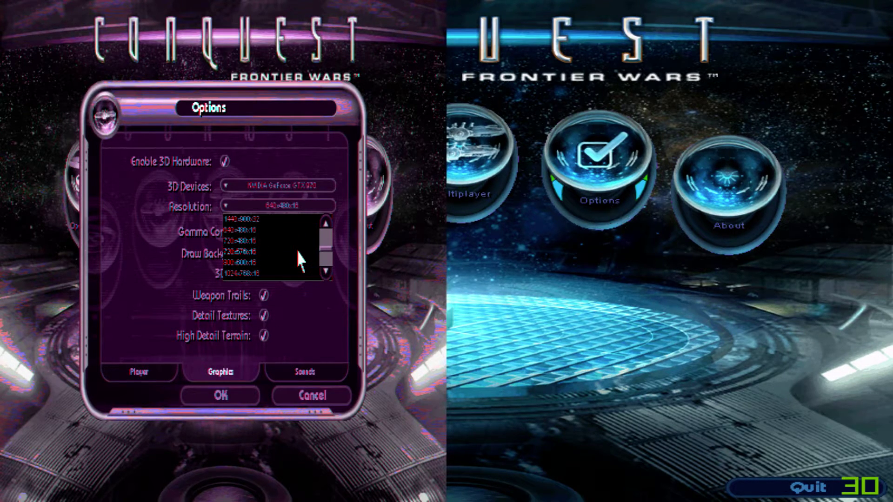
{"action": "scroll", "coordinate": [299, 260], "scroll_direction": "up", "scroll_amount": 2}
{"action": "scroll", "coordinate": [301, 259], "scroll_direction": "down", "scroll_amount": 2}
{"action": "scroll", "coordinate": [302, 258], "scroll_direction": "down", "scroll_amount": 3}
{"action": "scroll", "coordinate": [300, 260], "scroll_direction": "down", "scroll_amount": 3}
{"action": "left_click", "coordinate": [280, 253]}
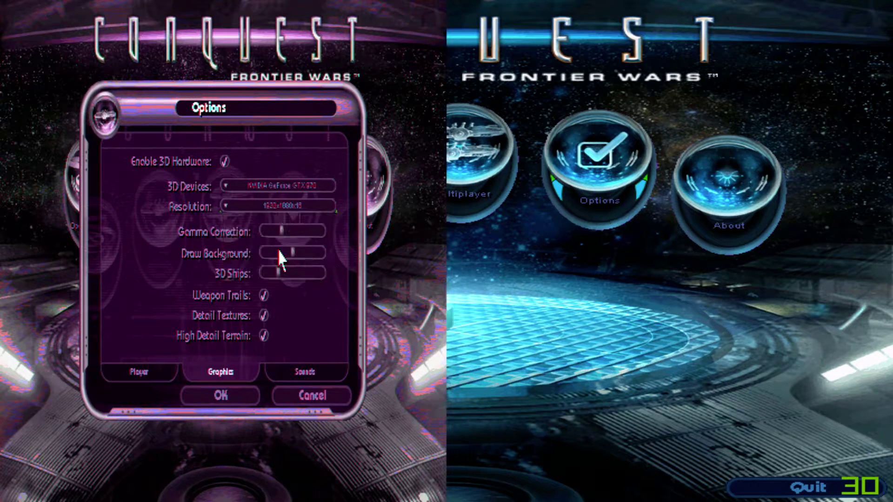
{"action": "left_click", "coordinate": [238, 396]}
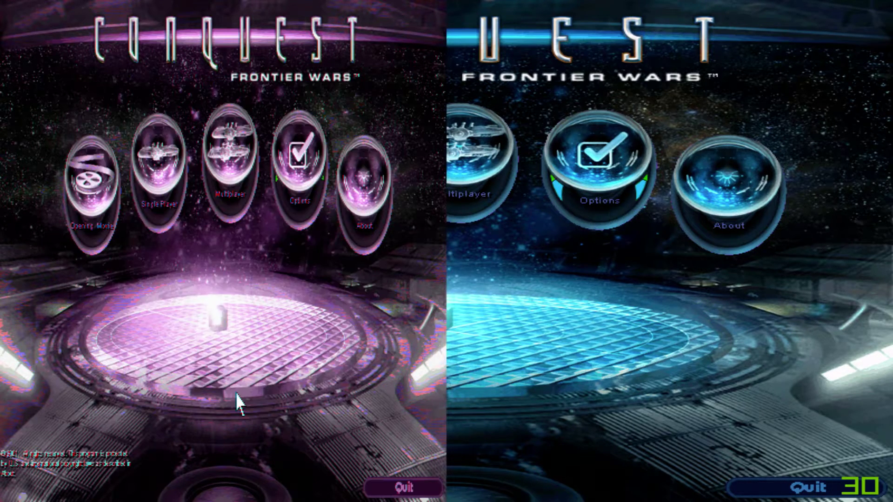
{"action": "left_click", "coordinate": [388, 487]}
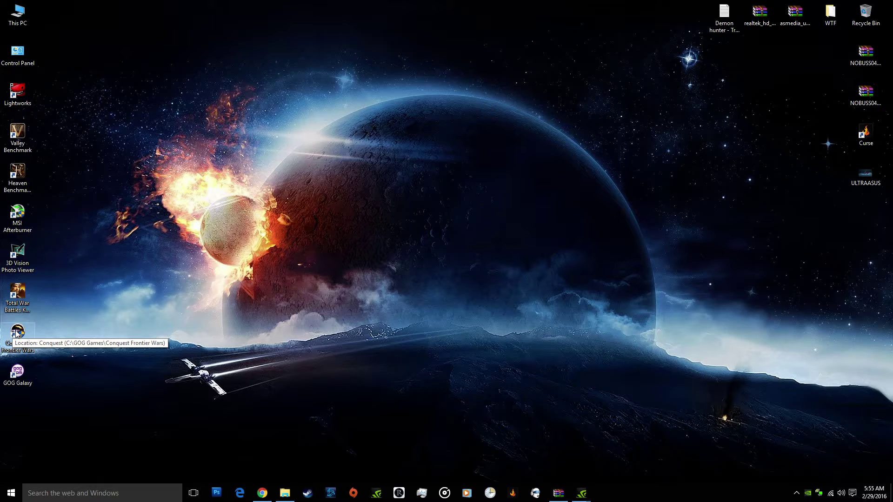
{"action": "double_click", "coordinate": [18, 333]}
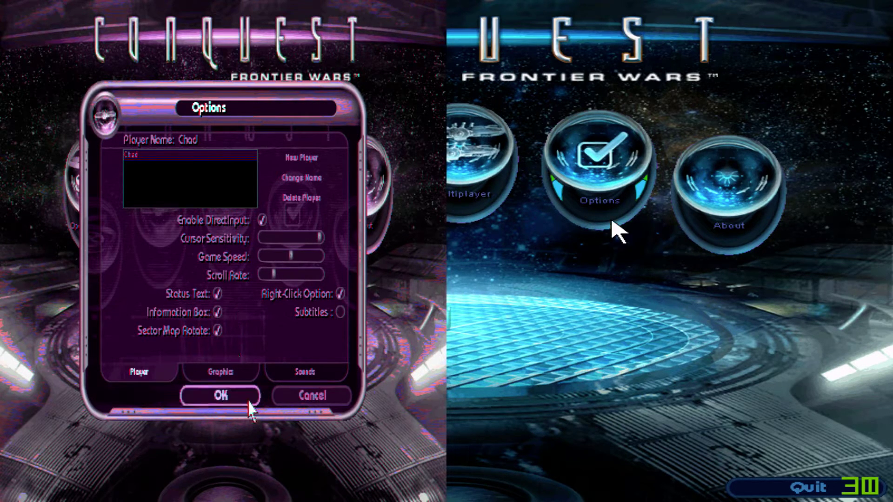
- View the Graphics settings showing 1920x1080 retained
{"action": "left_click", "coordinate": [239, 371]}
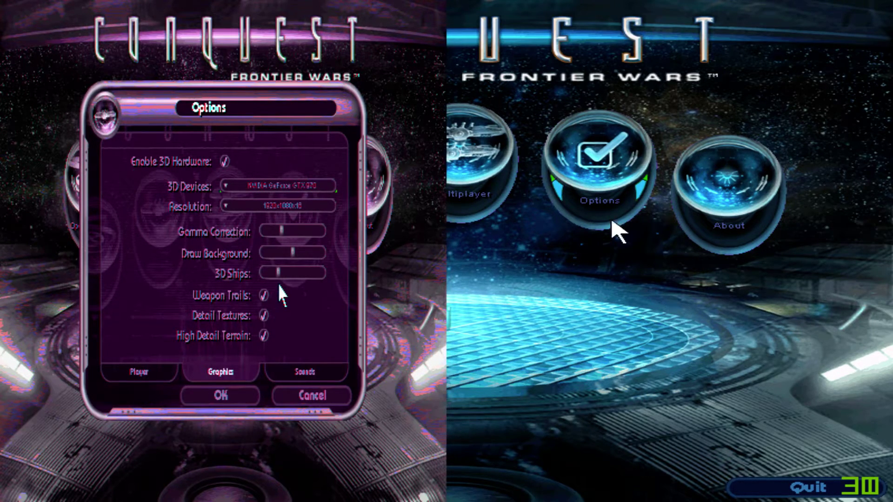
- Lower Music, Sound Effects, Communications and Movies & Briefings volumes and save with OK
{"action": "left_click", "coordinate": [310, 377]}
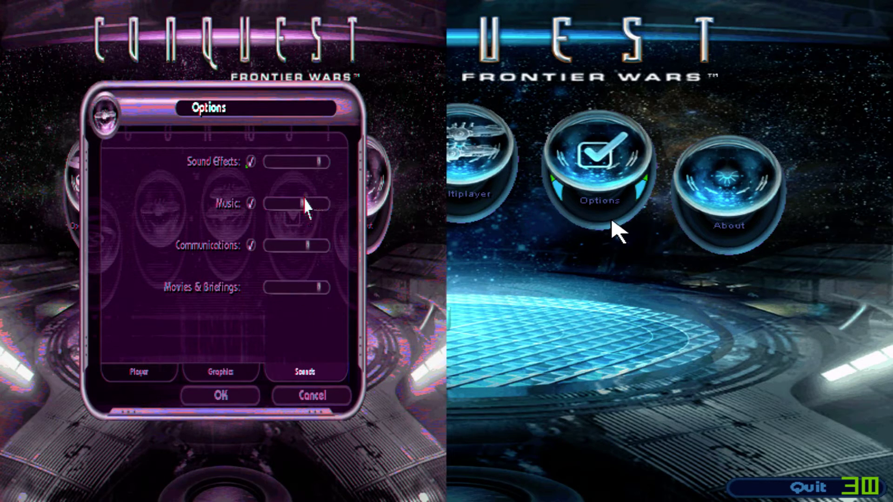
{"action": "left_click_drag", "start_coordinate": [303, 198], "coordinate": [273, 212]}
{"action": "left_click", "coordinate": [285, 170]}
{"action": "left_click", "coordinate": [285, 245]}
{"action": "left_click", "coordinate": [290, 294]}
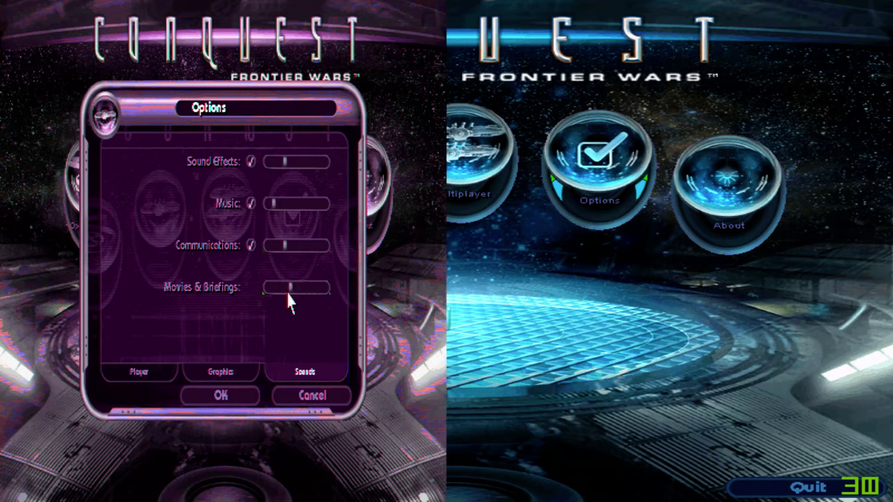
{"action": "left_click", "coordinate": [243, 398]}
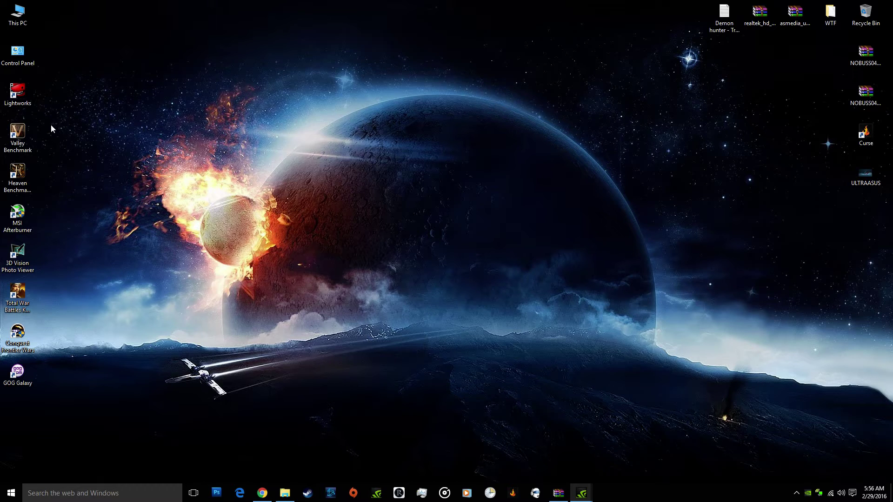
- Relaunch Conquest Frontier Wars from the desktop shortcut and allow it via UAC
{"action": "double_click", "coordinate": [17, 334]}
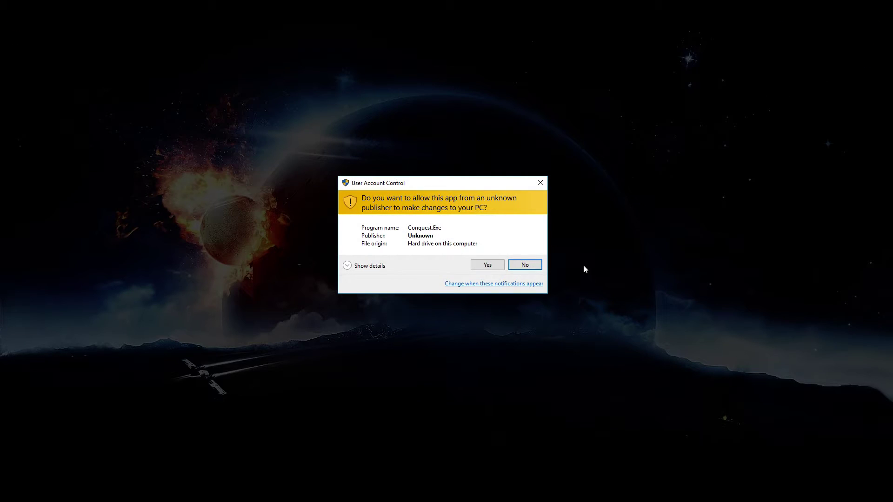
{"action": "left_click", "coordinate": [481, 266]}
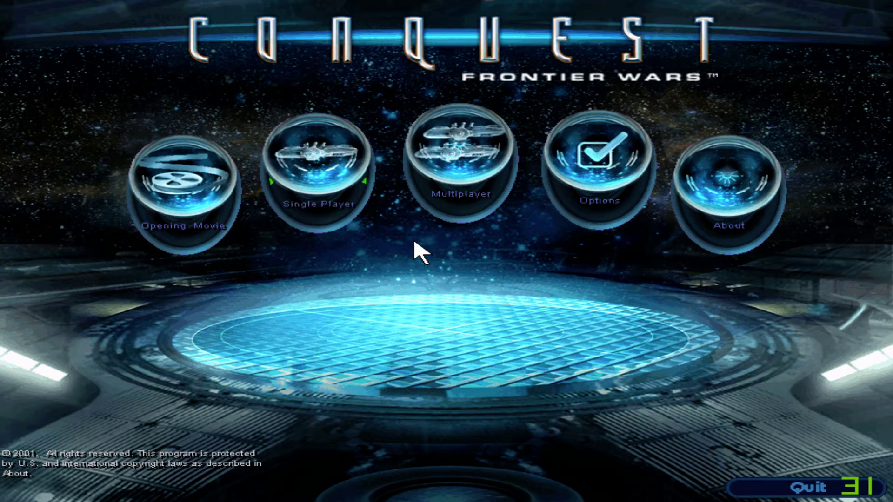
- Start a Single Player Quick Battle with the human player on team 1 and Celareon on team 2
{"action": "left_click", "coordinate": [329, 196]}
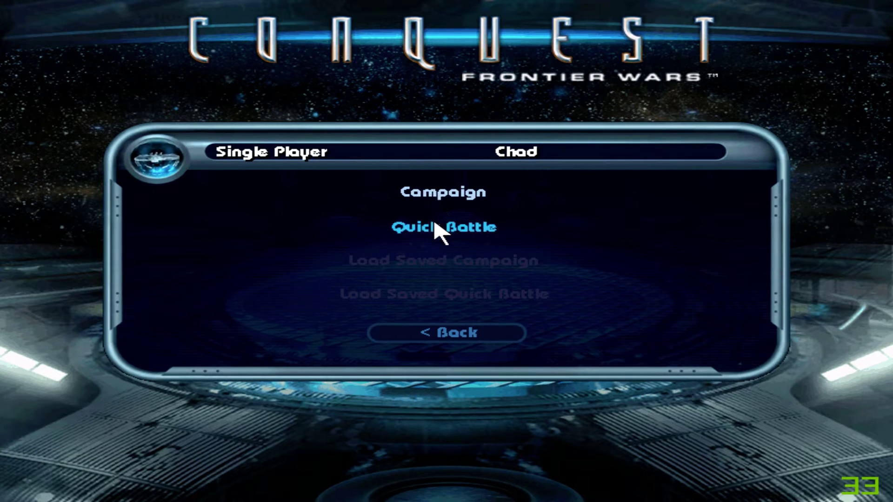
{"action": "left_click", "coordinate": [444, 233]}
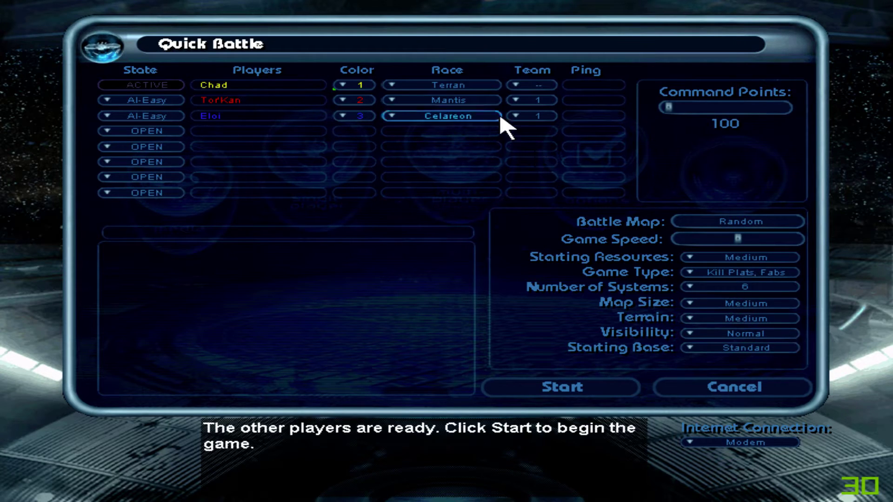
{"action": "left_click", "coordinate": [520, 85]}
{"action": "left_click", "coordinate": [551, 115]}
{"action": "left_click", "coordinate": [551, 117]}
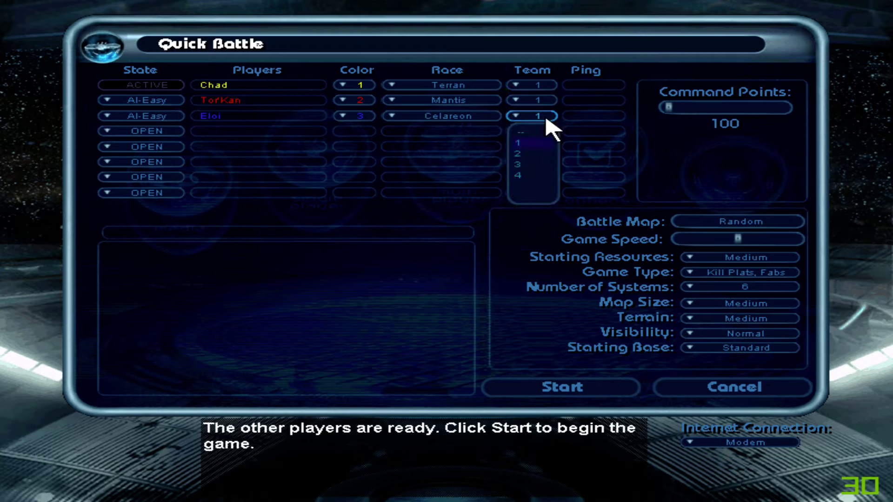
{"action": "left_click", "coordinate": [545, 153]}
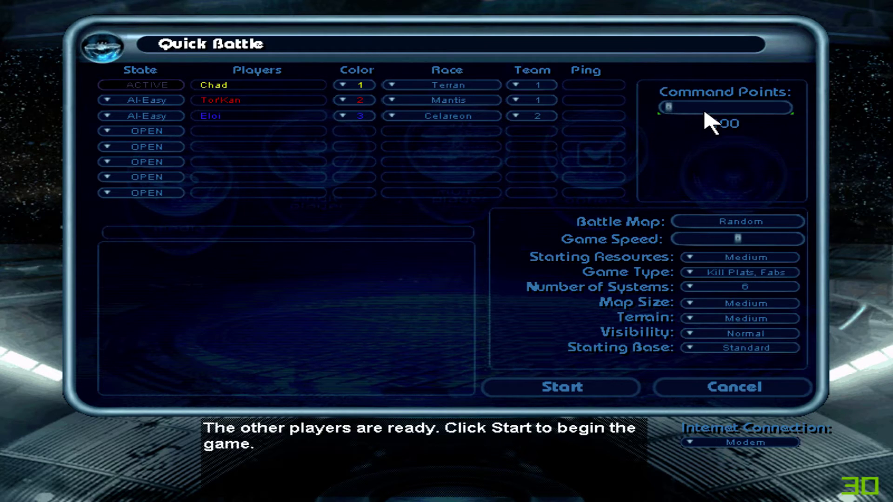
{"action": "left_click", "coordinate": [585, 395]}
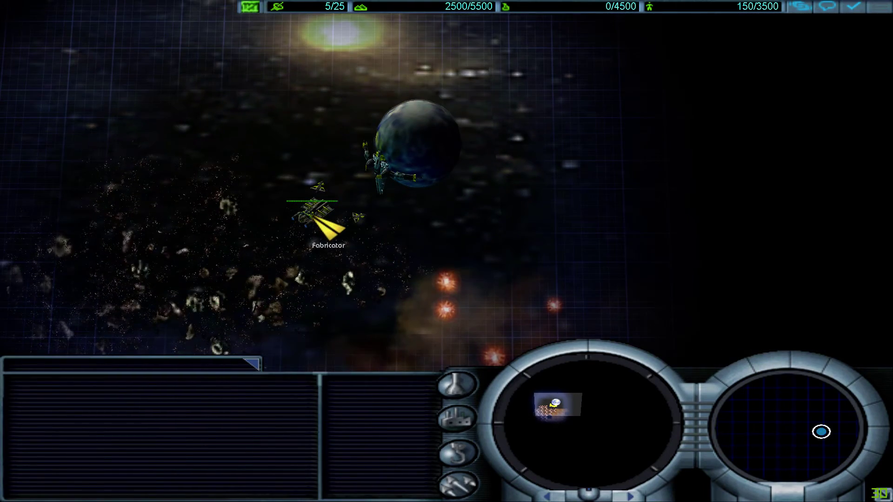
- Select the Fabricator and place a Refinery (hotkey R) in an orbit slot of Omega Prime
{"action": "left_click", "coordinate": [313, 218]}
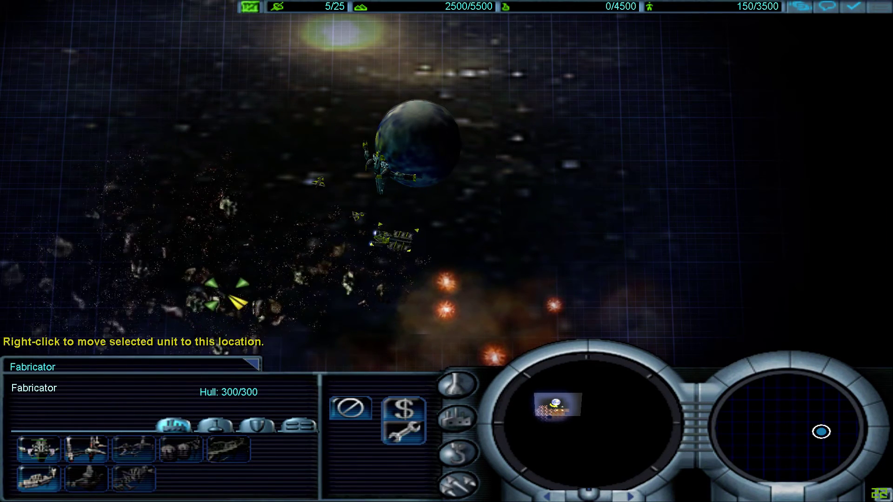
{"action": "key", "text": "r"}
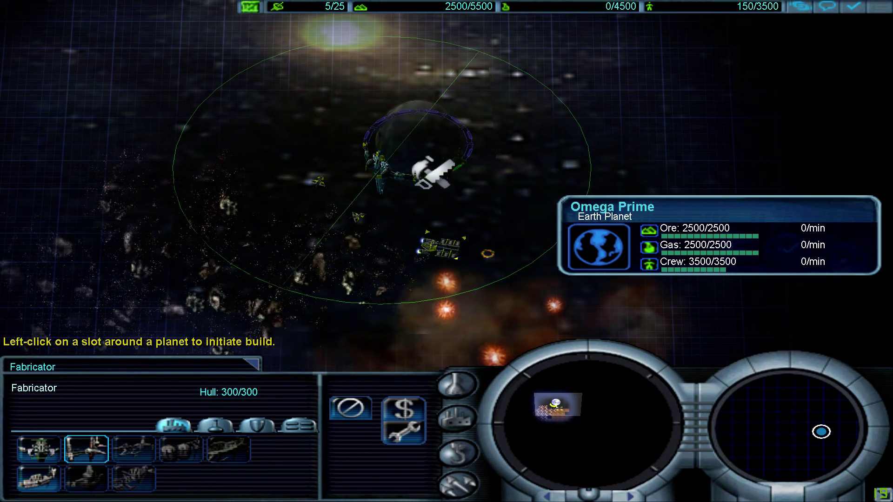
{"action": "left_click", "coordinate": [436, 176]}
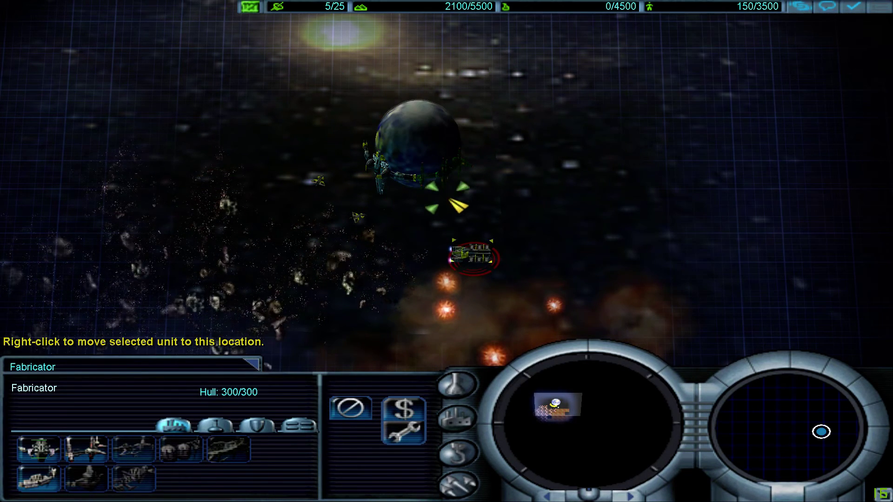